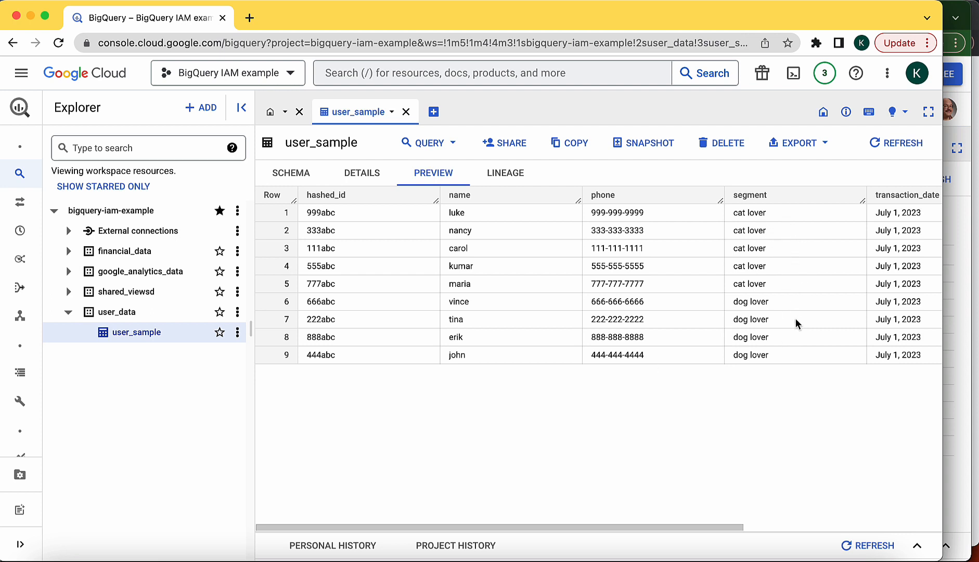
# Step: Bring the second account's BigQuery window to the front
pyautogui.click(952, 9)
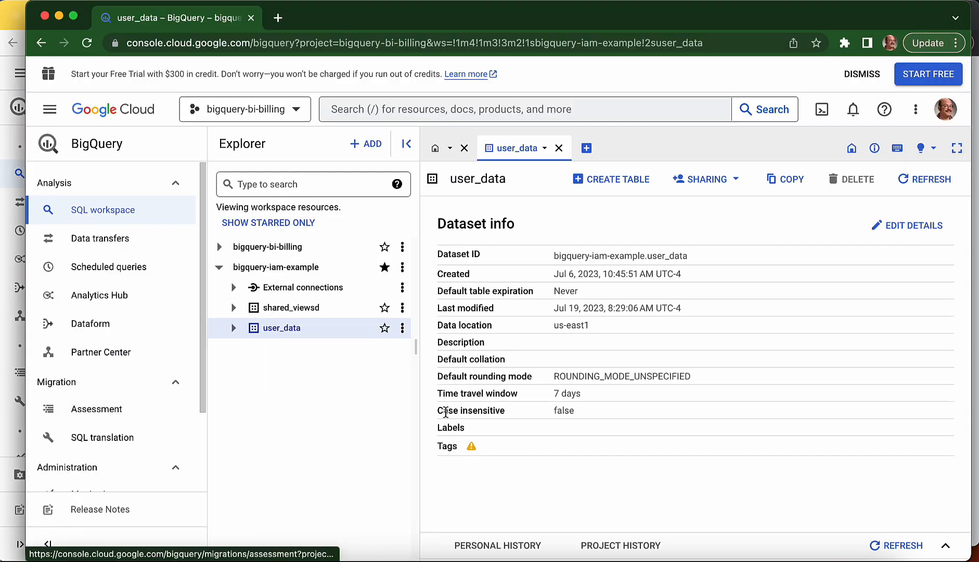
# Step: In the second account, expand user_data and open the user_sample table
pyautogui.click(234, 328)
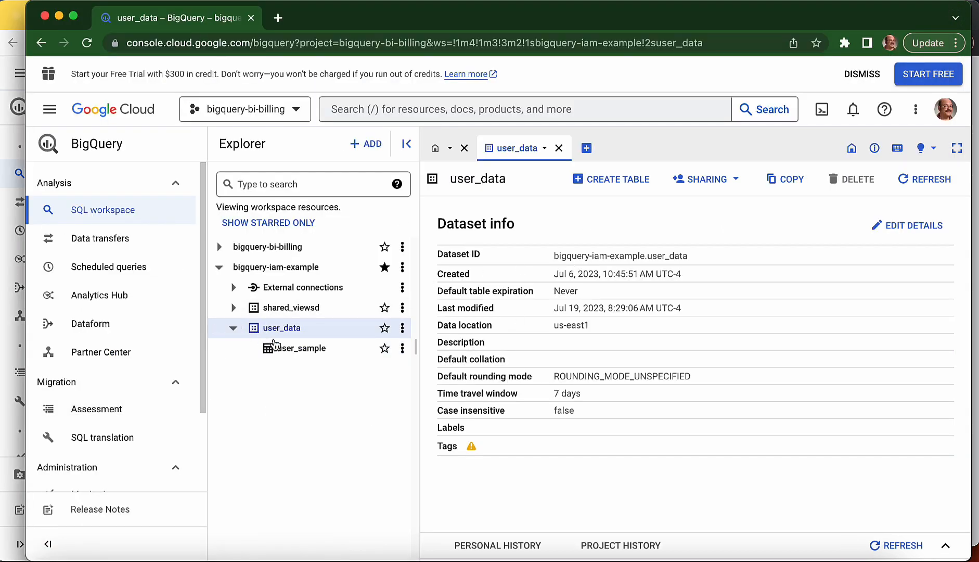
pyautogui.click(283, 348)
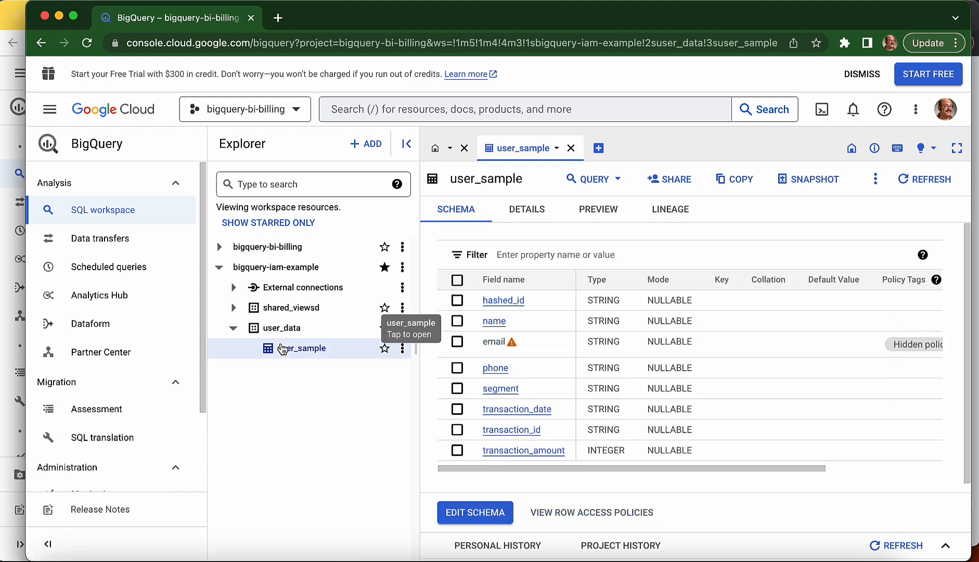
pyautogui.hscroll(3, 872, 346)
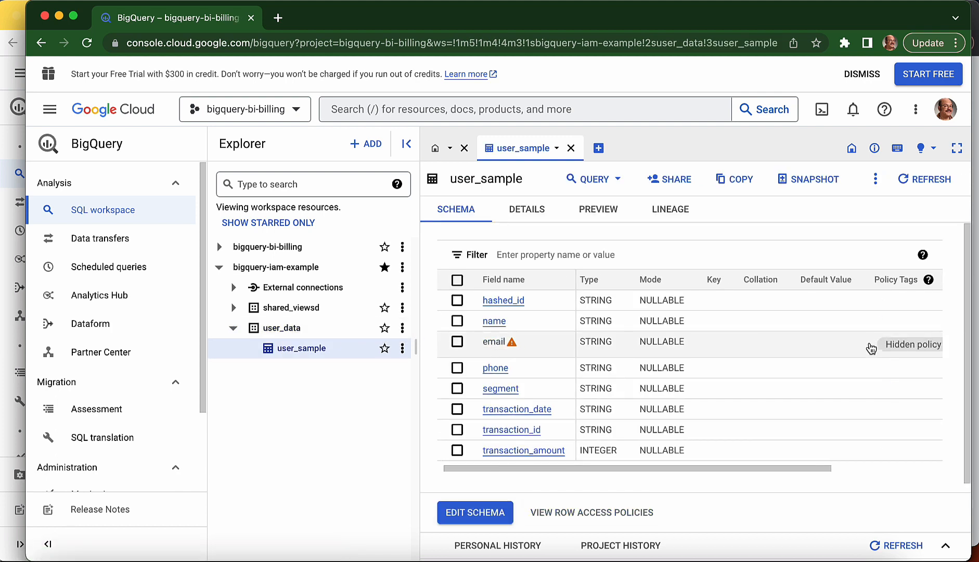
pyautogui.hscroll(-2, 871, 347)
pyautogui.moveTo(512, 343)
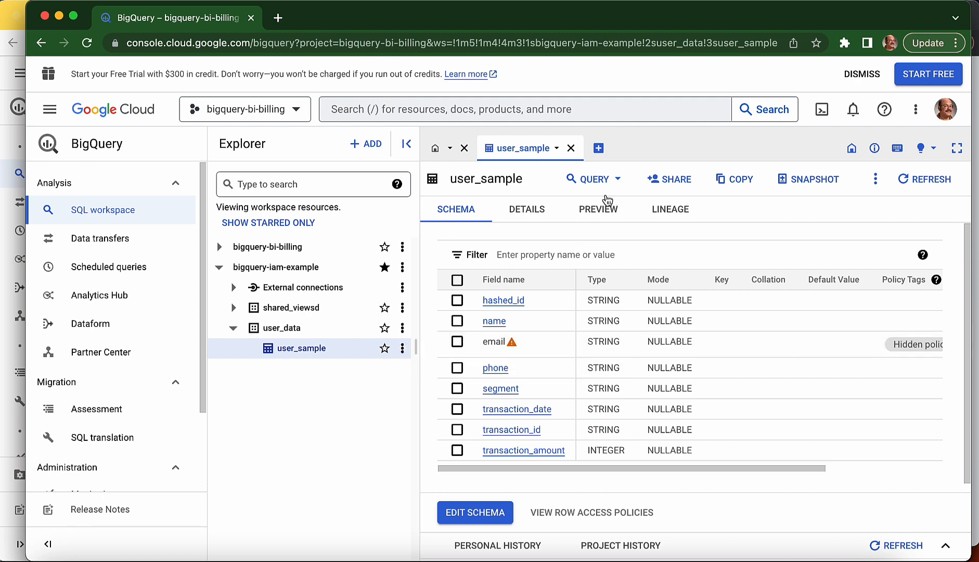
# Step: Start a new query on user_sample in a new tab, then return to the owner's window
pyautogui.click(596, 180)
pyautogui.click(588, 209)
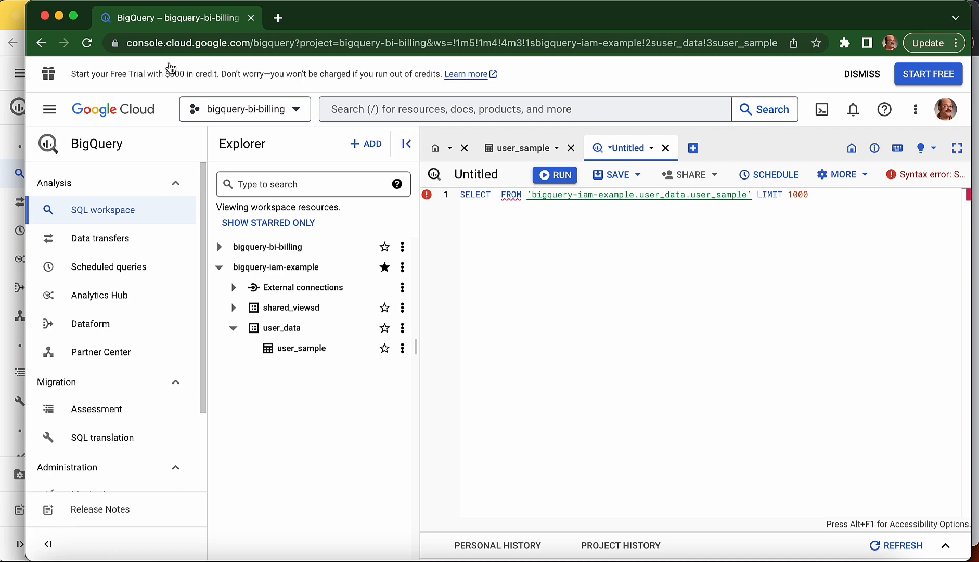
pyautogui.click(23, 9)
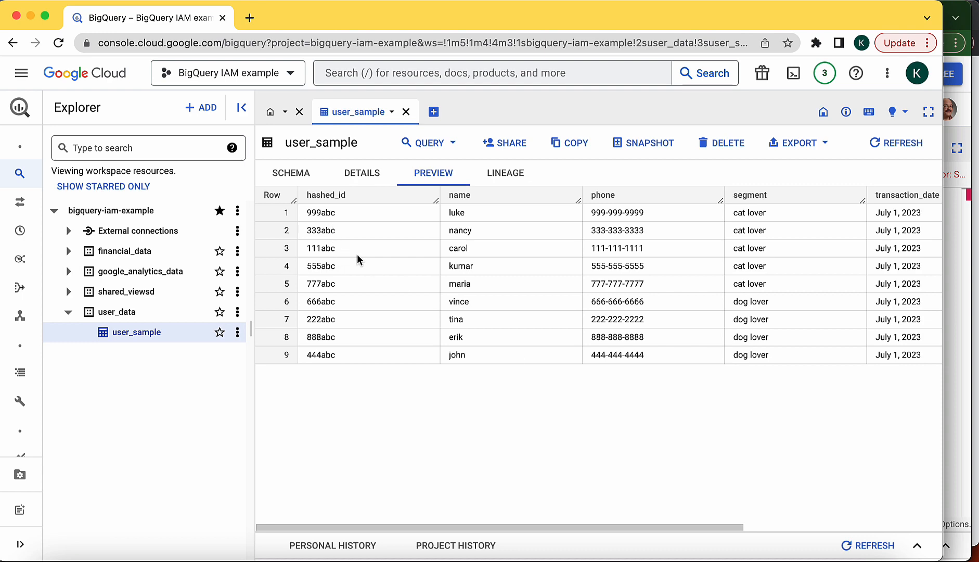
pyautogui.hscroll(10, 729, 319)
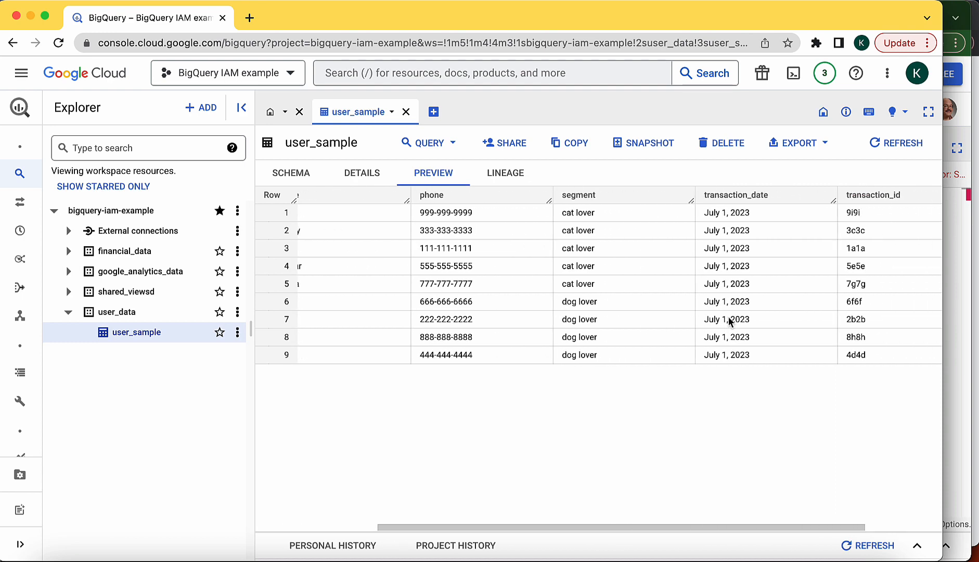
pyautogui.hscroll(-6, 729, 319)
pyautogui.hscroll(-2, 729, 318)
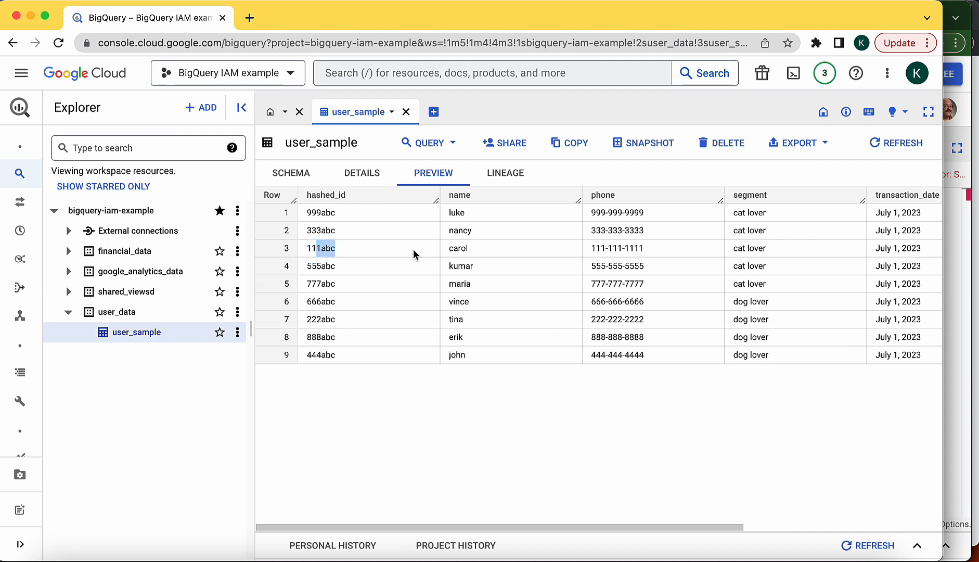
pyautogui.moveTo(486, 247); pyautogui.dragTo(303, 250)
pyautogui.click(464, 249)
pyautogui.moveTo(305, 248); pyautogui.dragTo(622, 248)
pyautogui.click(621, 249)
# Step: As the second account, select hashed_id from user_sample and run it, showing all nine IDs
pyautogui.click(952, 8)
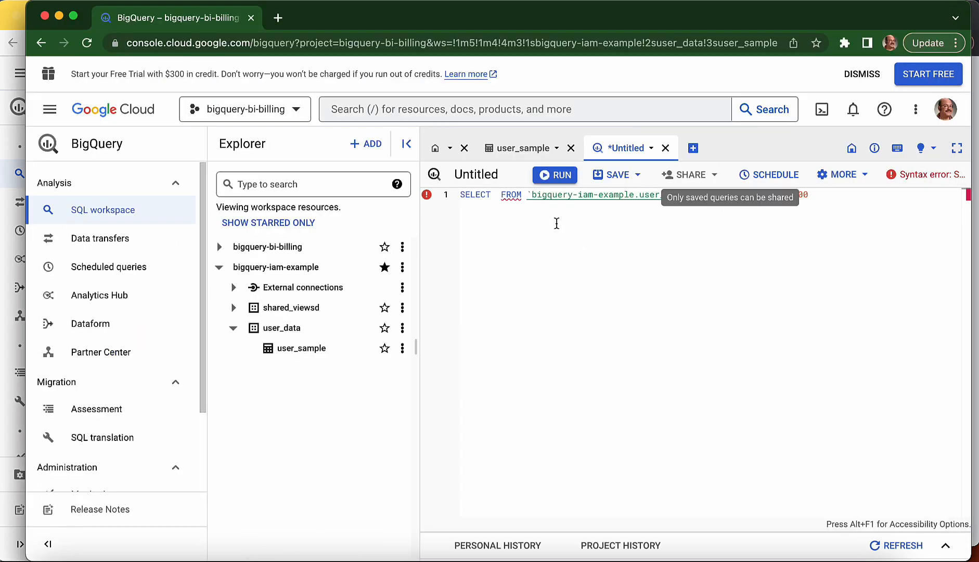
pyautogui.press('Return')
pyautogui.press('Left')
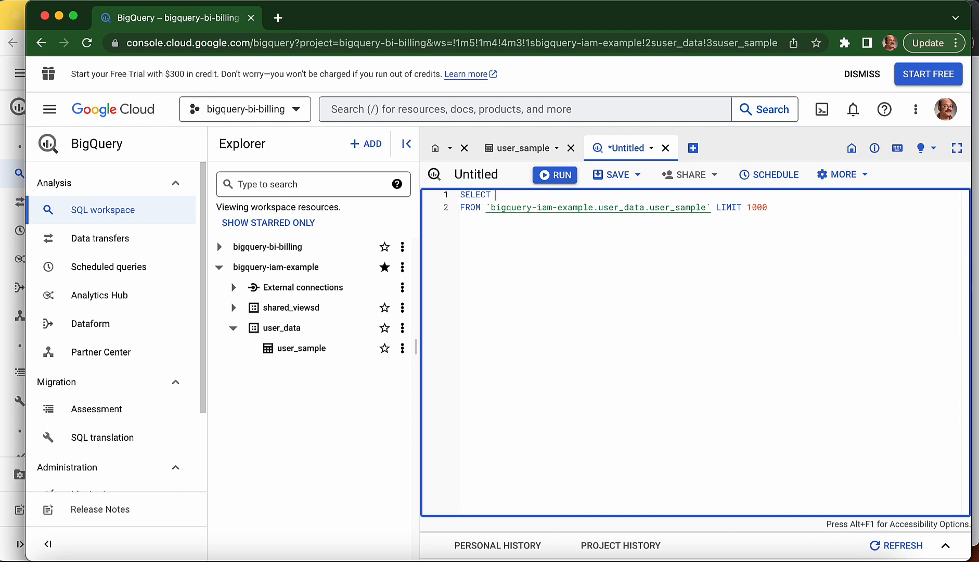
pyautogui.press('Return')
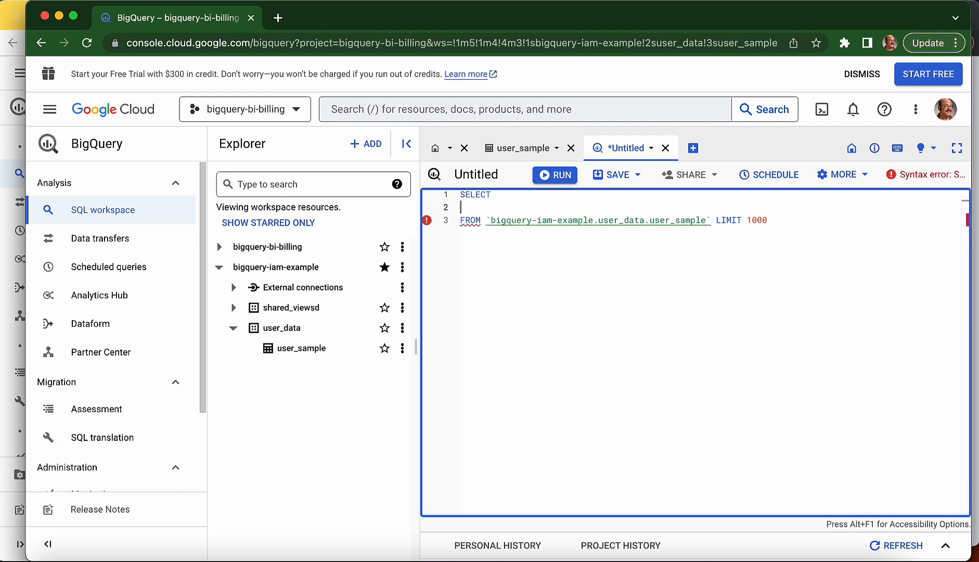
pyautogui.press('Tab')
pyautogui.write('hashed_id')
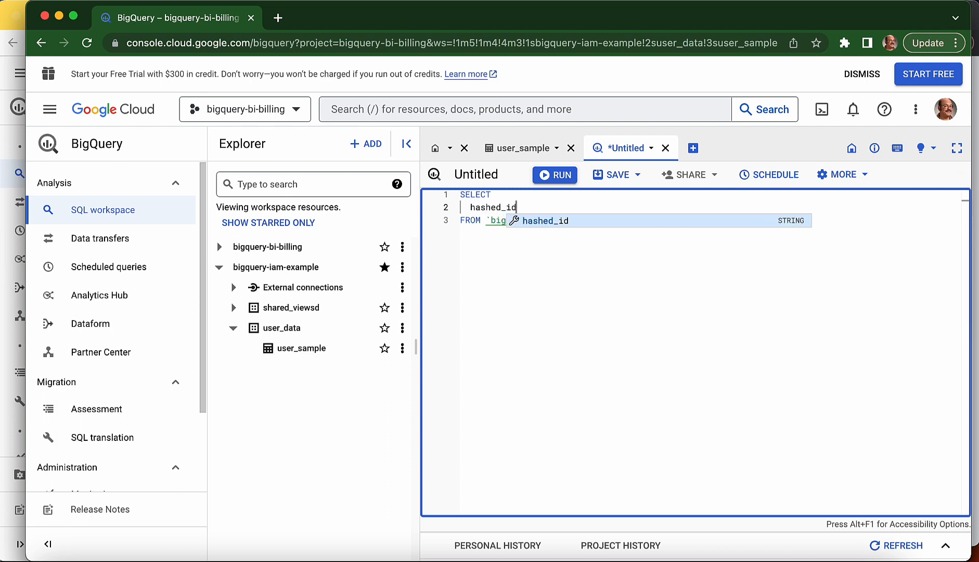
pyautogui.press('Escape')
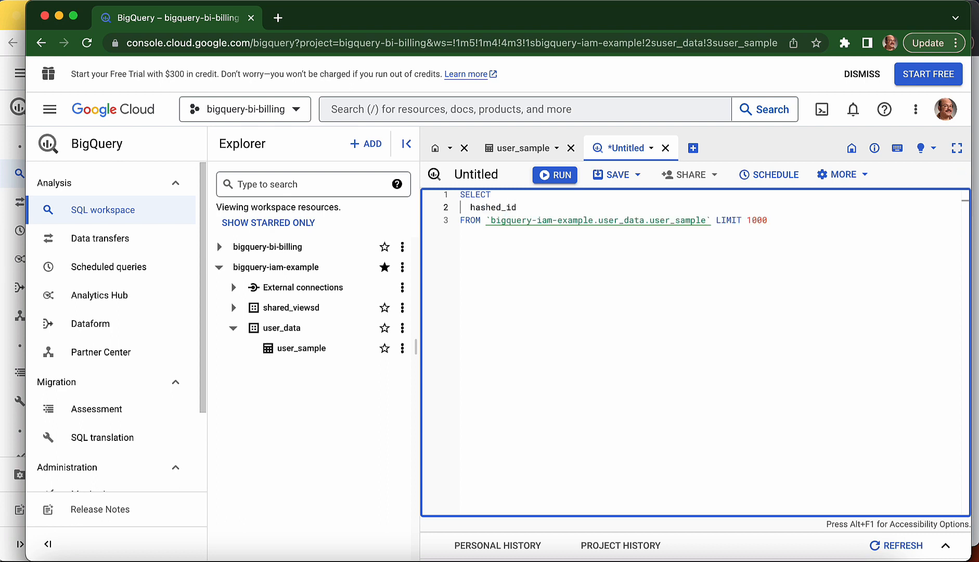
pyautogui.press('Down')
pyautogui.click(541, 179)
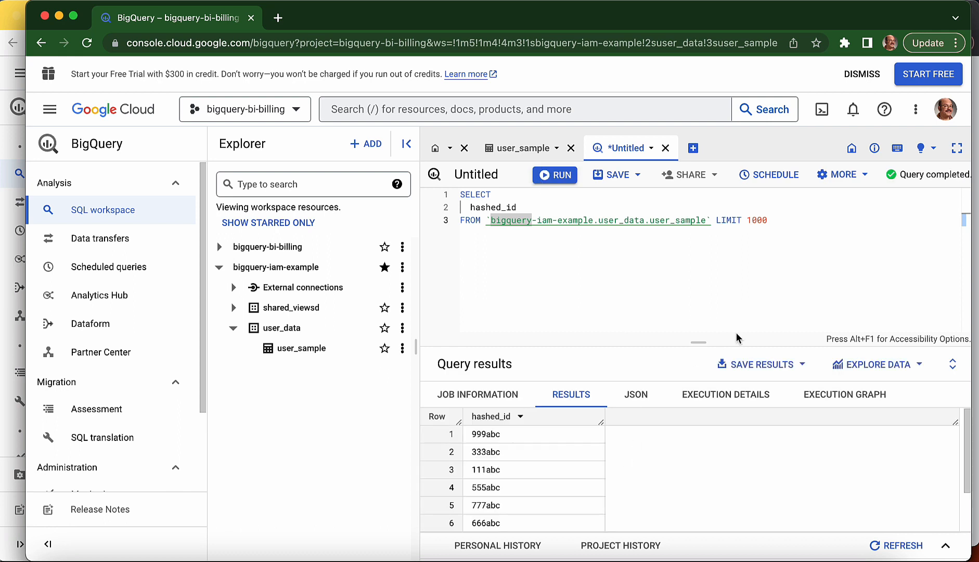
pyautogui.moveTo(699, 342); pyautogui.dragTo(688, 268)
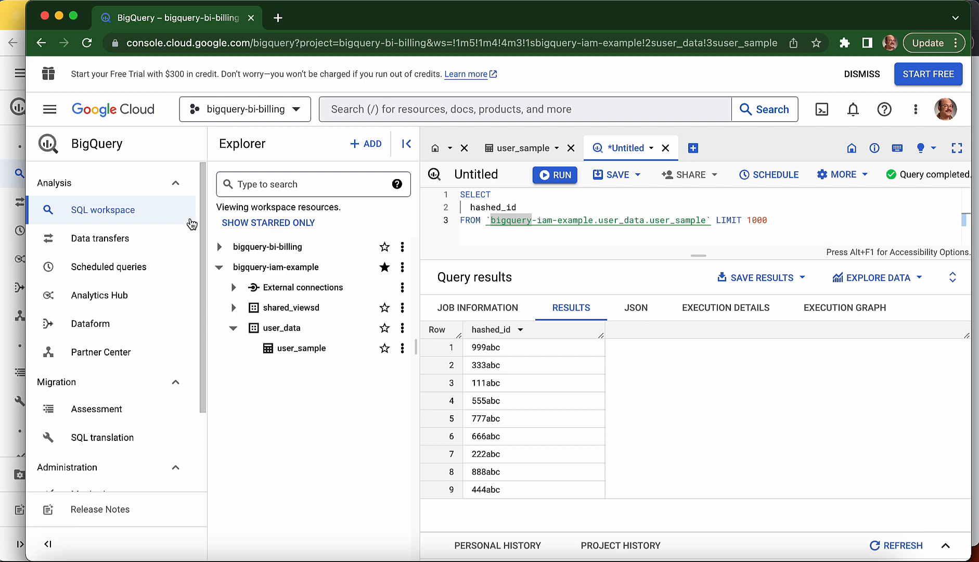
# Step: In the owner's window, paste a CREATE ROW ACCESS POLICY template into a new query, naming it restrict_tobias
pyautogui.click(13, 9)
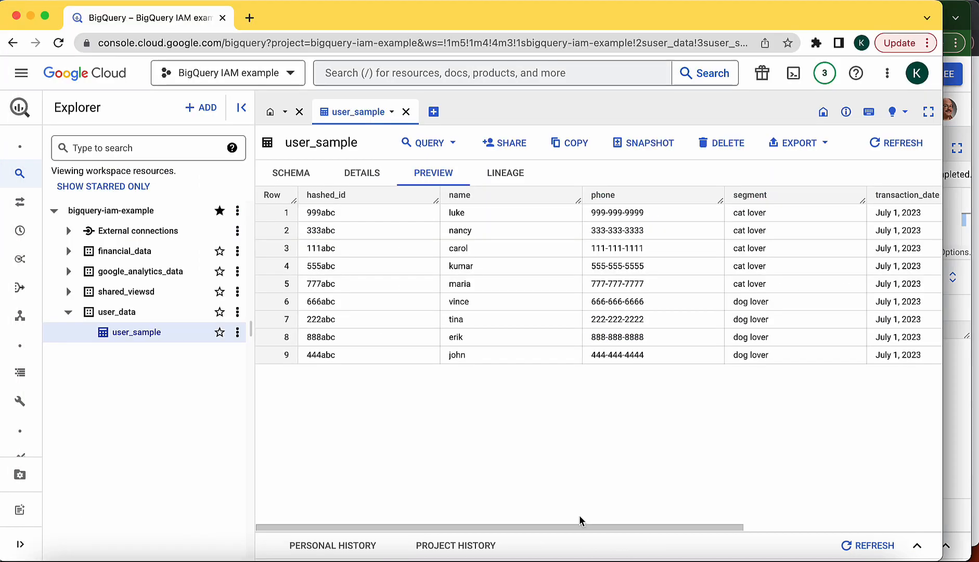
pyautogui.click(434, 112)
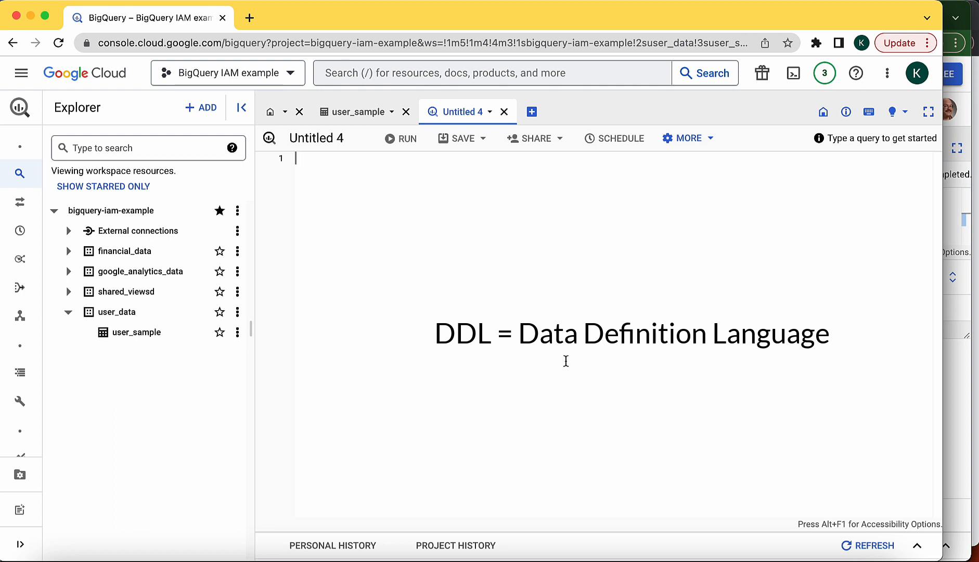
pyautogui.write("CREATE ROW ACCESS POLICY <policy name> ON <table id> GRANT TO ('<type>:<principal>') FILTER USING (<filter>);")
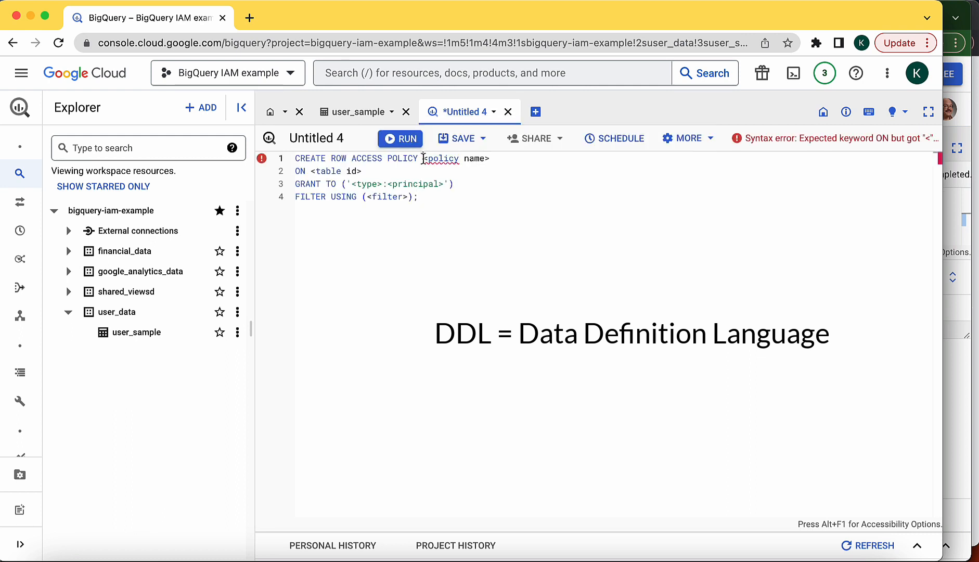
pyautogui.moveTo(423, 159); pyautogui.dragTo(491, 158)
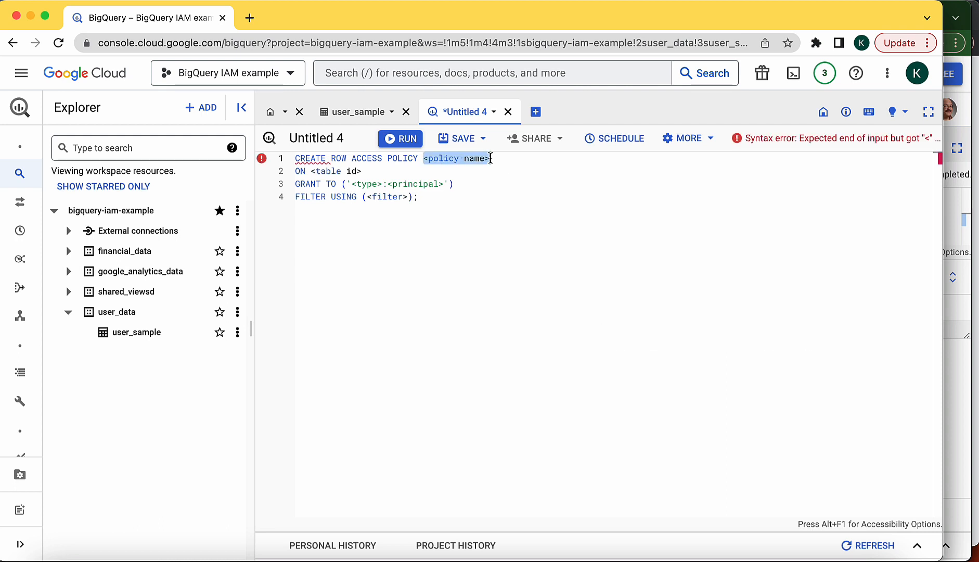
pyautogui.write('res')
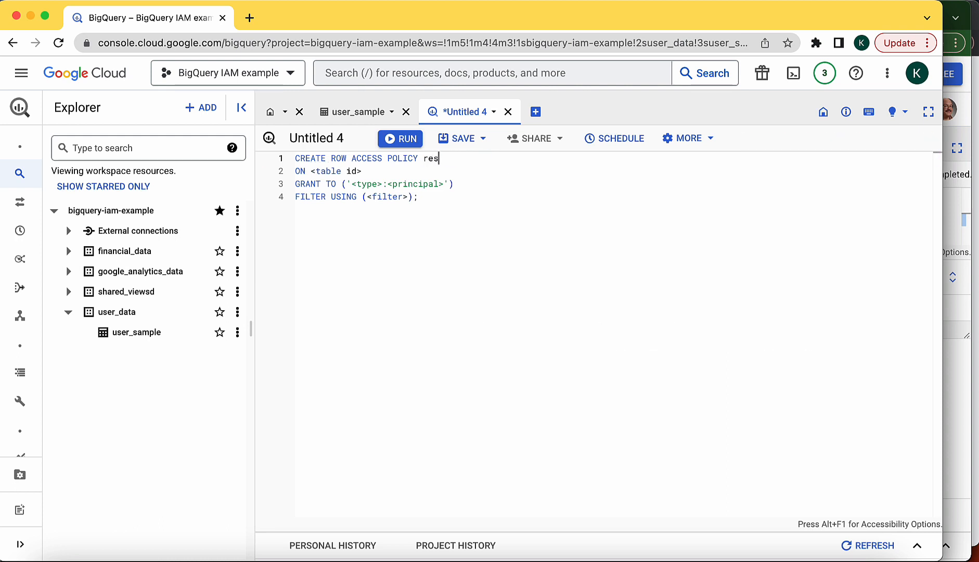
pyautogui.write('trict_tobias')
pyautogui.click(363, 171)
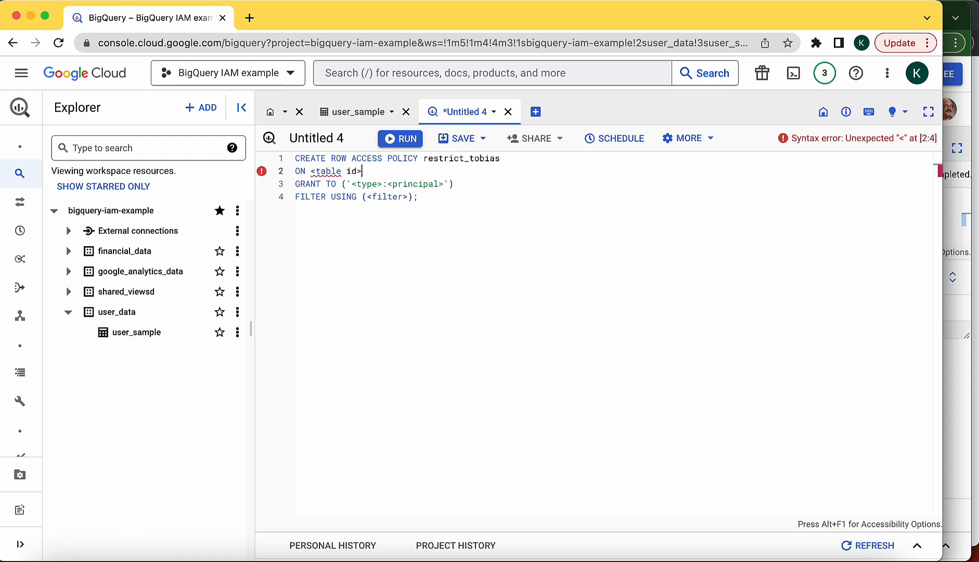
# Step: Replace the table placeholder with the copied ID bigquery-iam-example.user_data.user_sample
pyautogui.click(149, 333)
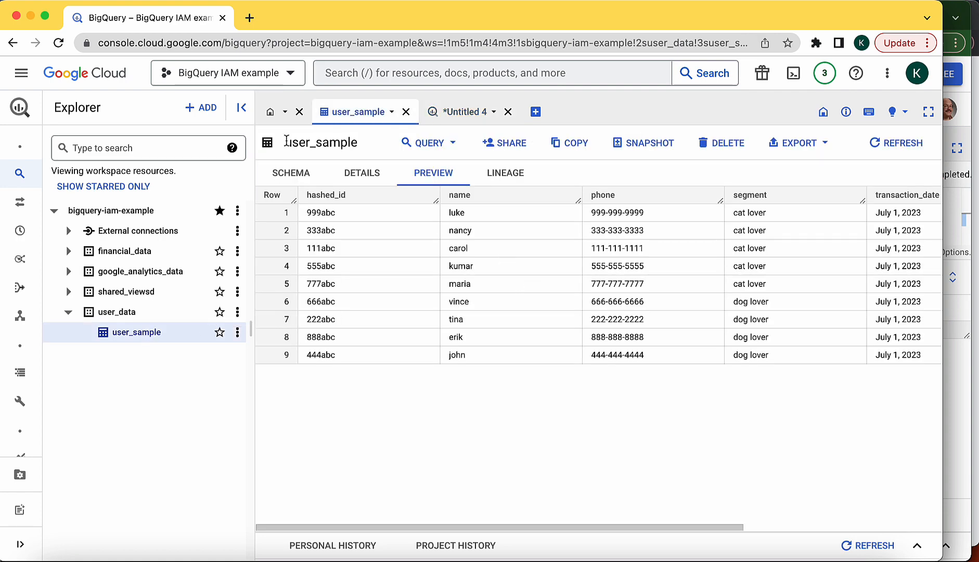
pyautogui.click(378, 174)
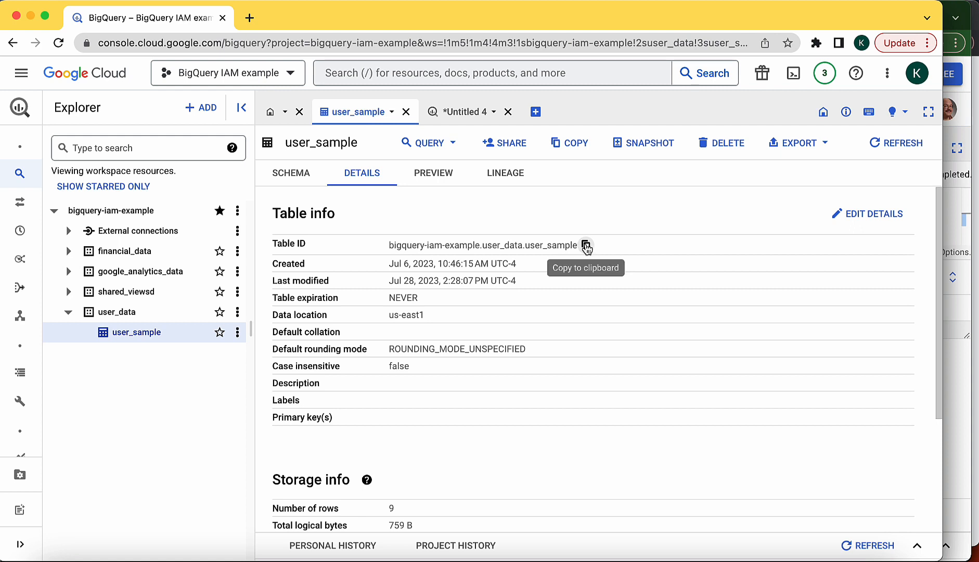
pyautogui.click(586, 246)
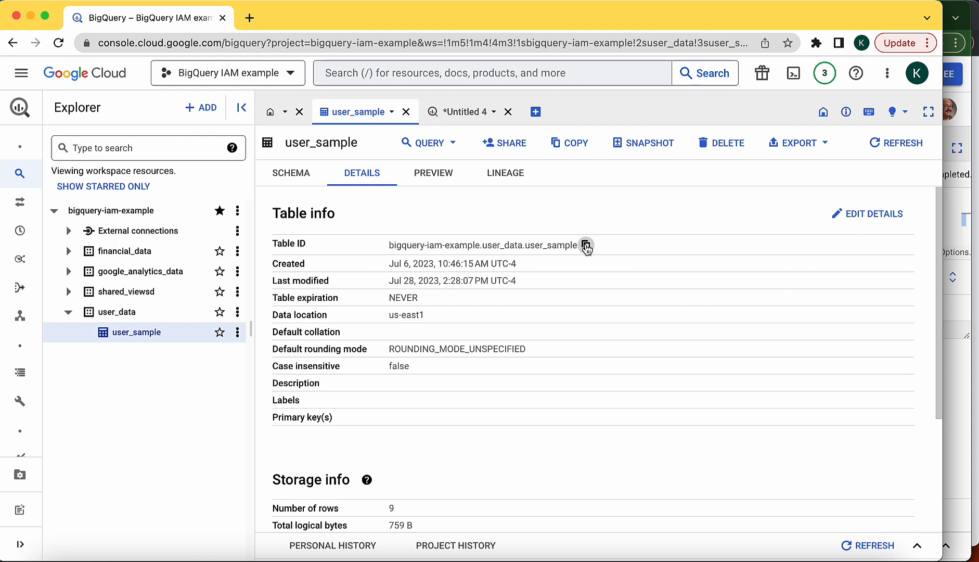
pyautogui.click(456, 119)
pyautogui.moveTo(371, 171); pyautogui.dragTo(312, 172)
pyautogui.press('BackSpace')
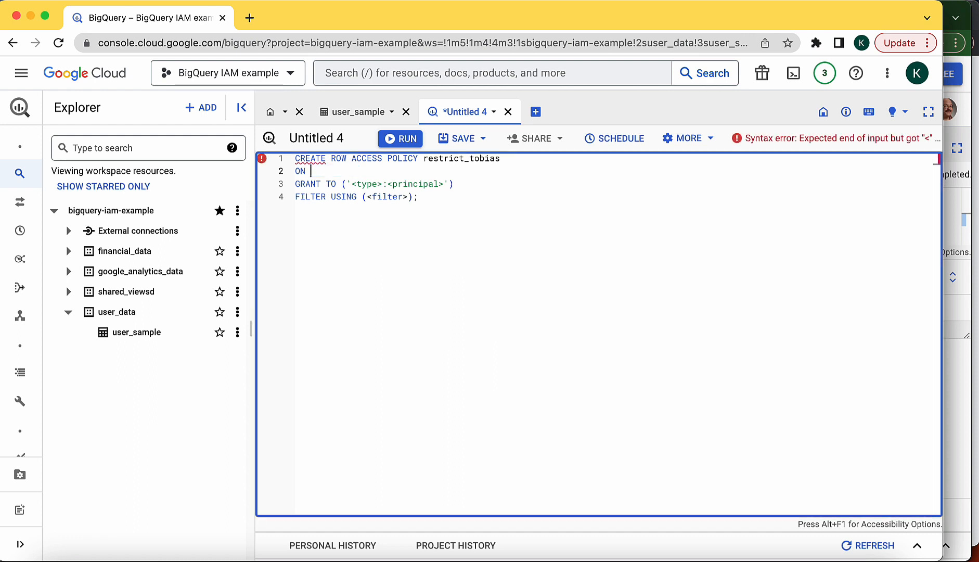
pyautogui.press('super+v')
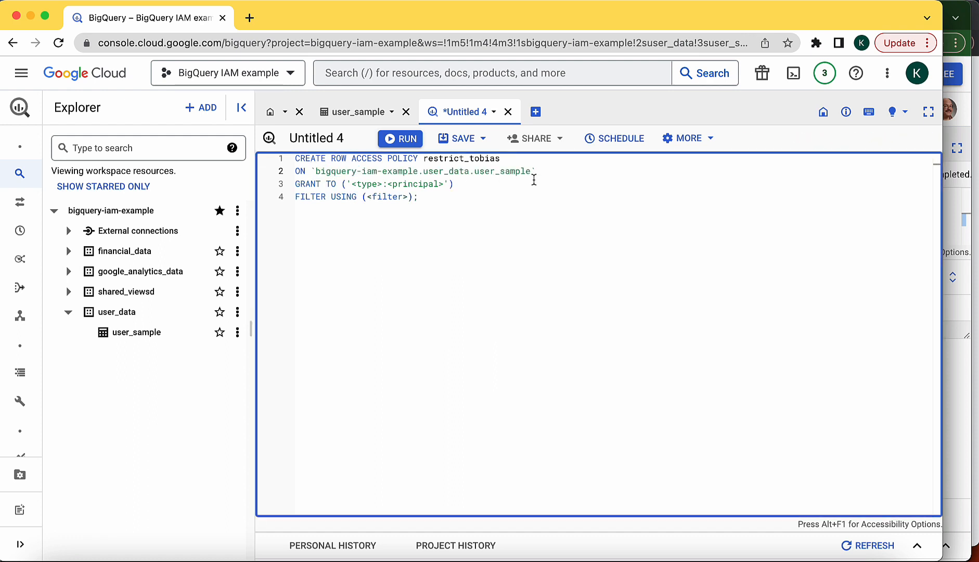
# Step: Grant the policy to type user with the user's e-mail address, then select the filter placeholder
pyautogui.click(464, 186)
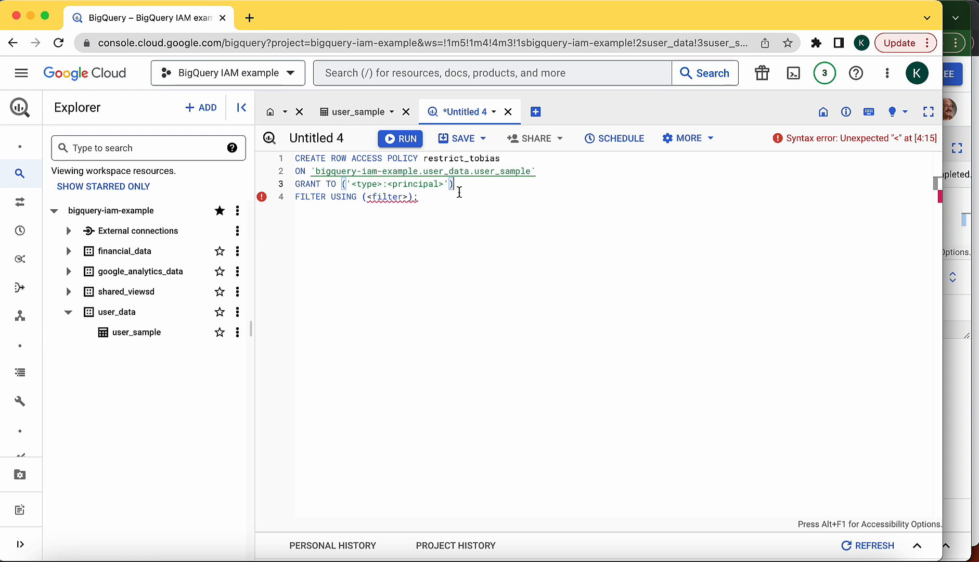
pyautogui.click(382, 184)
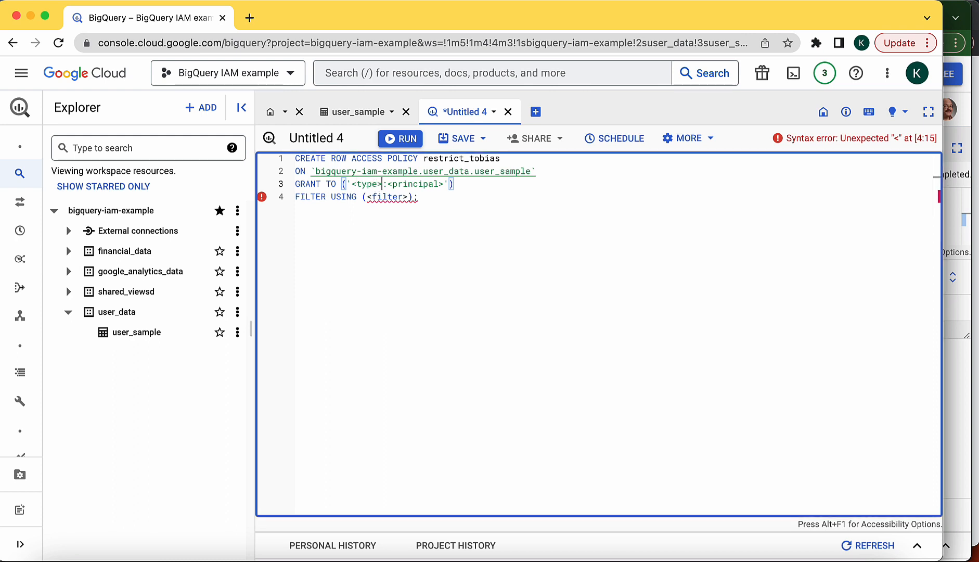
pyautogui.hotkey('shift', 'Left')
pyautogui.hotkey('shift', 'Left')
pyautogui.hotkey('shift', 'Left')
pyautogui.hotkey('shift', 'Left')
pyautogui.hotkey('shift', 'Left')
pyautogui.hotkey('shift', 'Left')
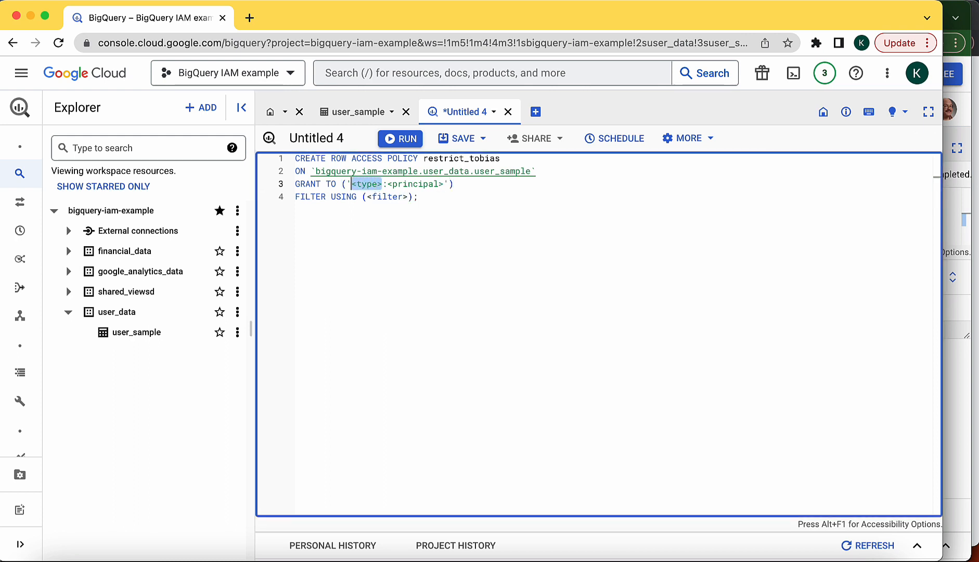
pyautogui.write('user')
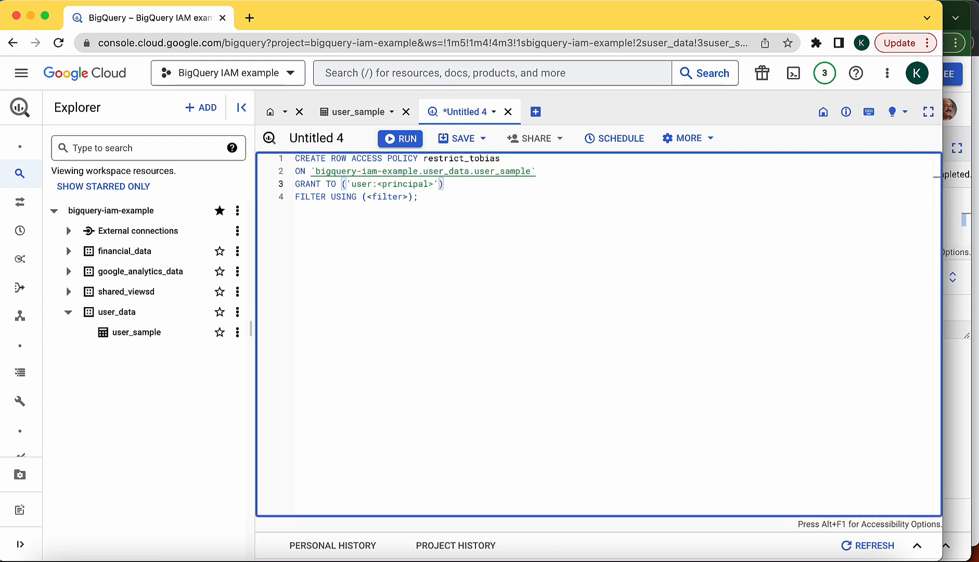
pyautogui.hotkey('shift', 'Right')
pyautogui.hotkey('shift', 'Right')
pyautogui.hotkey('shift', 'Right')
pyautogui.hotkey('shift', 'Right')
pyautogui.hotkey('shift', 'Right')
pyautogui.hotkey('shift', 'Right')
pyautogui.hotkey('shift', 'Right')
pyautogui.hotkey('shift', 'Right')
pyautogui.hotkey('shift', 'Right')
pyautogui.hotkey('shift', 'Right')
pyautogui.hotkey('shift', 'Right')
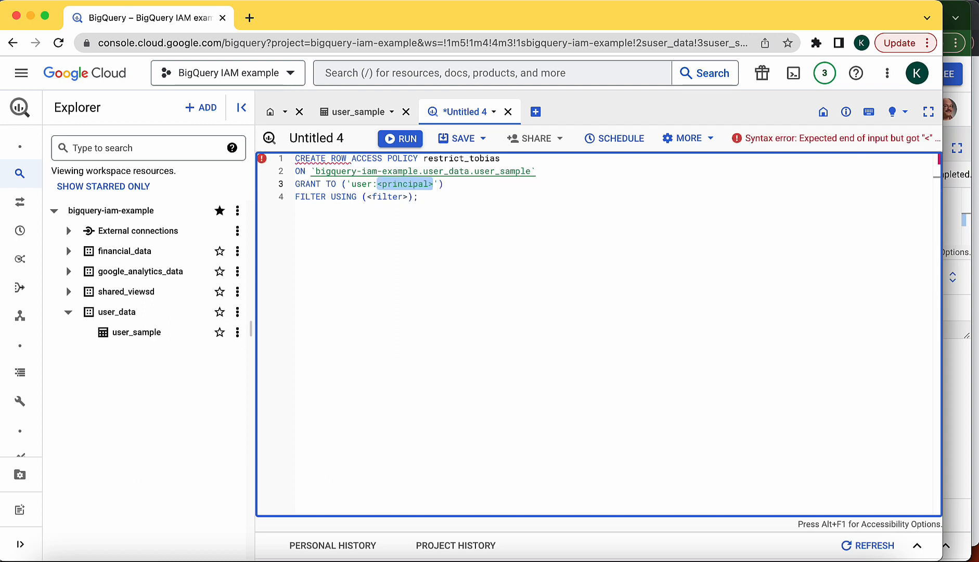
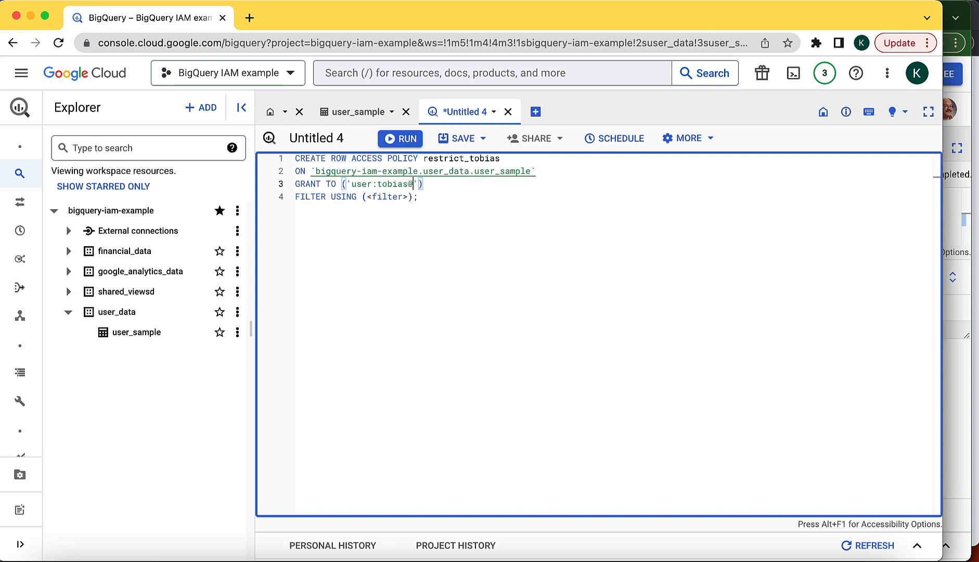
pyautogui.press('Down')
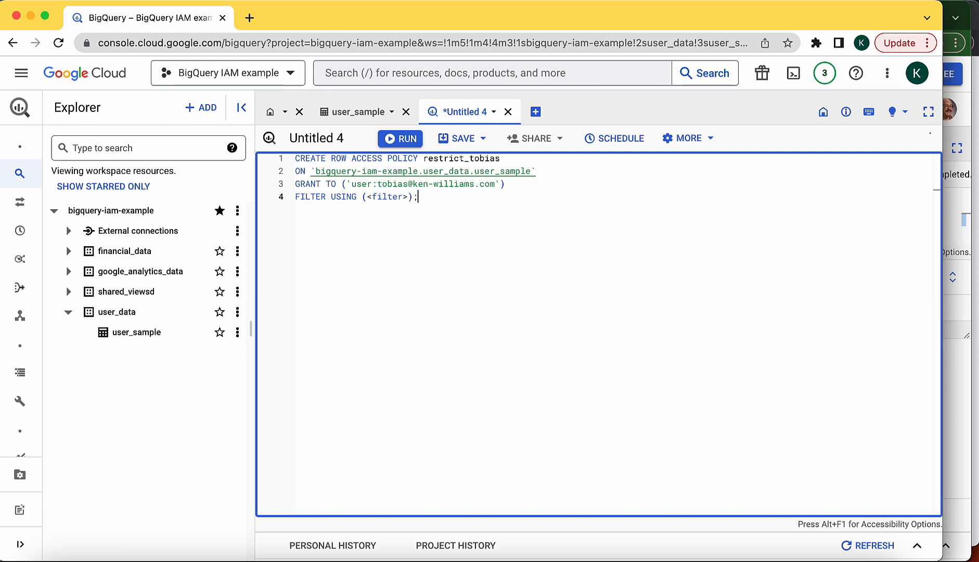
pyautogui.press('Left')
pyautogui.press('Left')
pyautogui.hotkey('shift', 'Left')
pyautogui.hotkey('shift', 'Left')
pyautogui.hotkey('shift', 'Left')
pyautogui.hotkey('shift', 'Left')
pyautogui.hotkey('shift', 'Left')
pyautogui.hotkey('shift', 'Left')
pyautogui.hotkey('shift', 'Left')
pyautogui.hotkey('shift', 'Left')
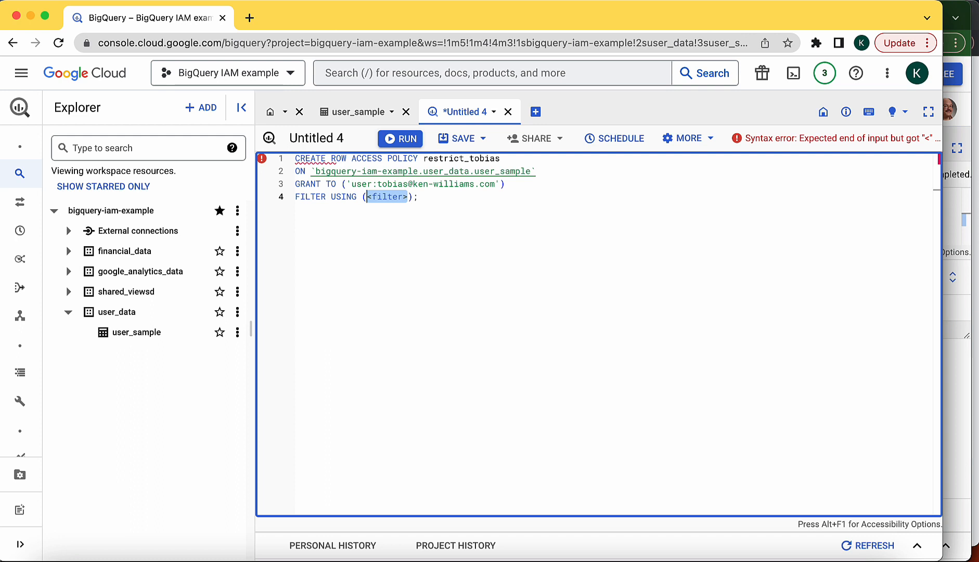
# Step: Set the filter to hashed_id = "111abc", confirm the value in the preview, and run the policy statement
pyautogui.write('hashed_id ')
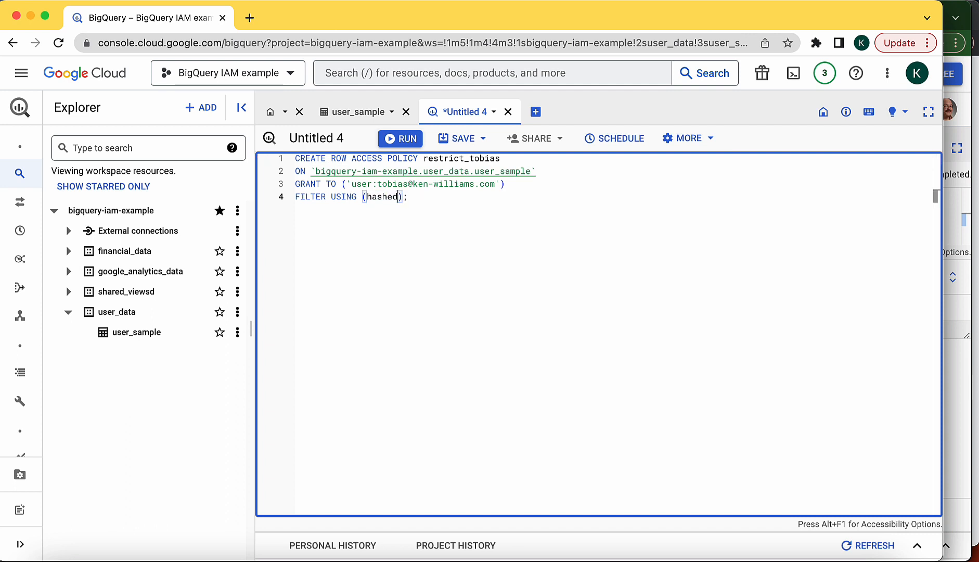
pyautogui.write('= ')
pyautogui.write('"')
pyautogui.write('111abd')
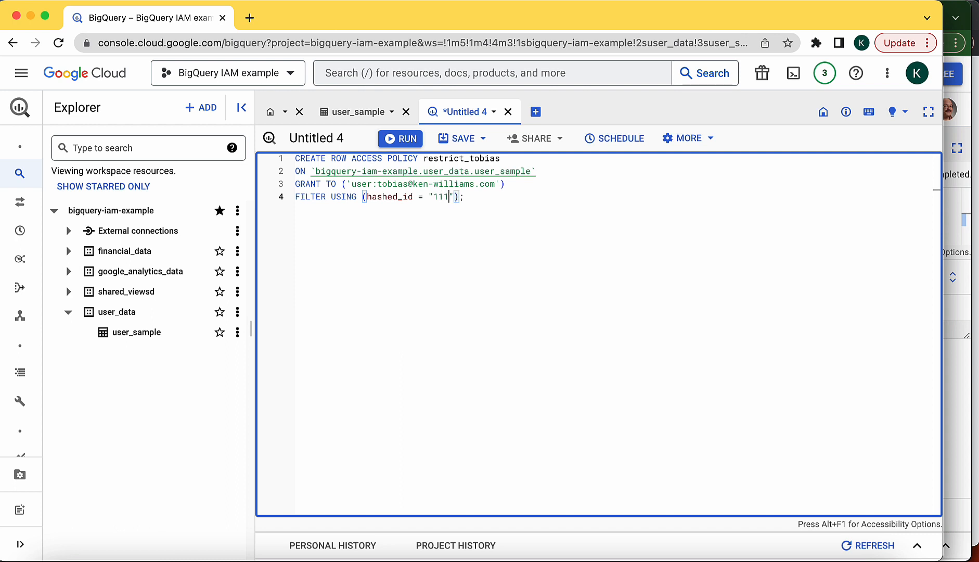
pyautogui.write('"')
pyautogui.click(364, 119)
pyautogui.click(453, 180)
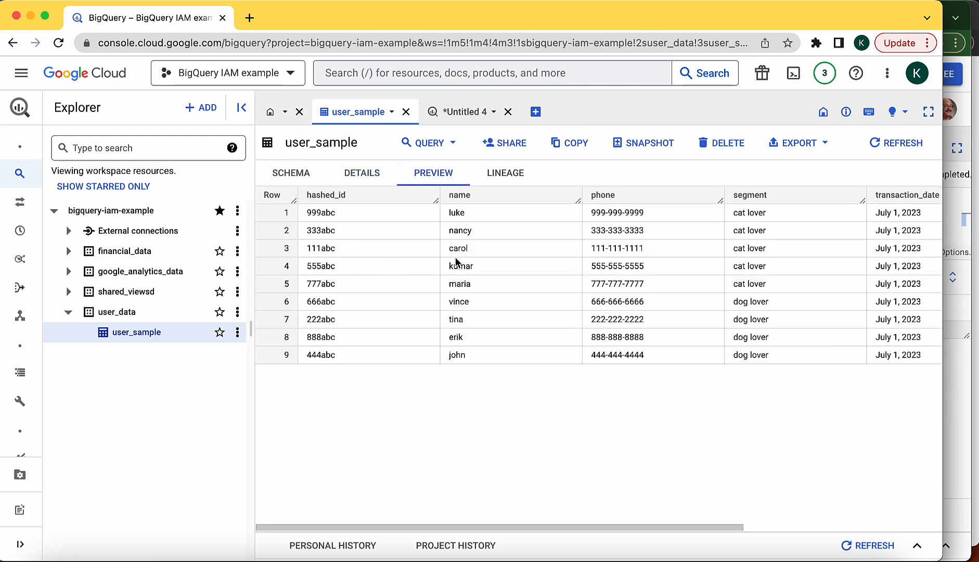
pyautogui.moveTo(473, 249); pyautogui.dragTo(283, 248)
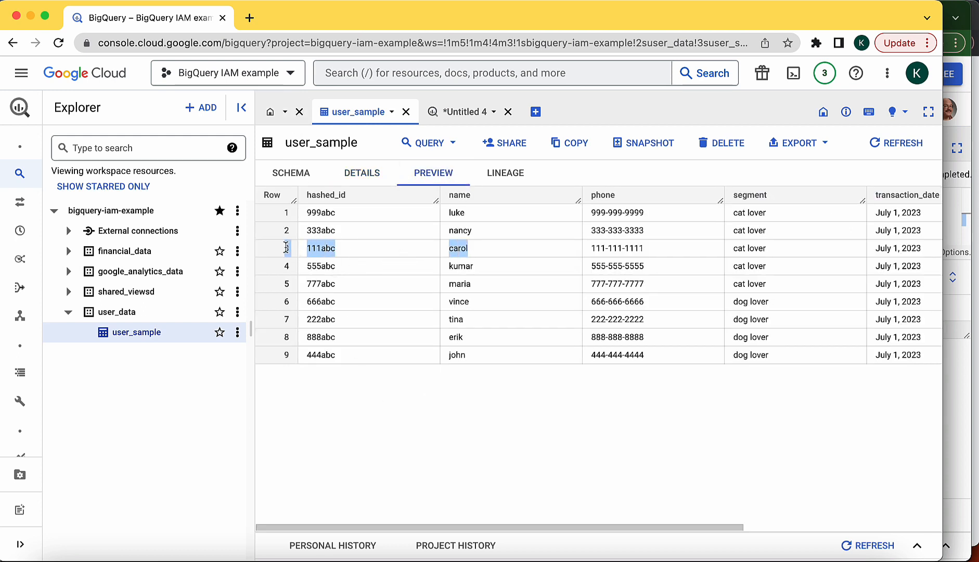
pyautogui.click(447, 115)
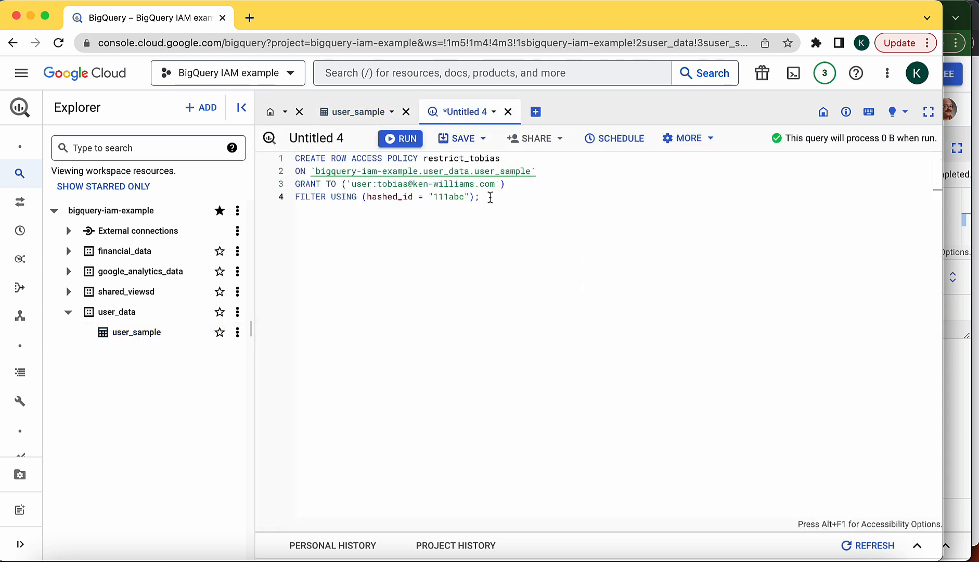
pyautogui.click(403, 139)
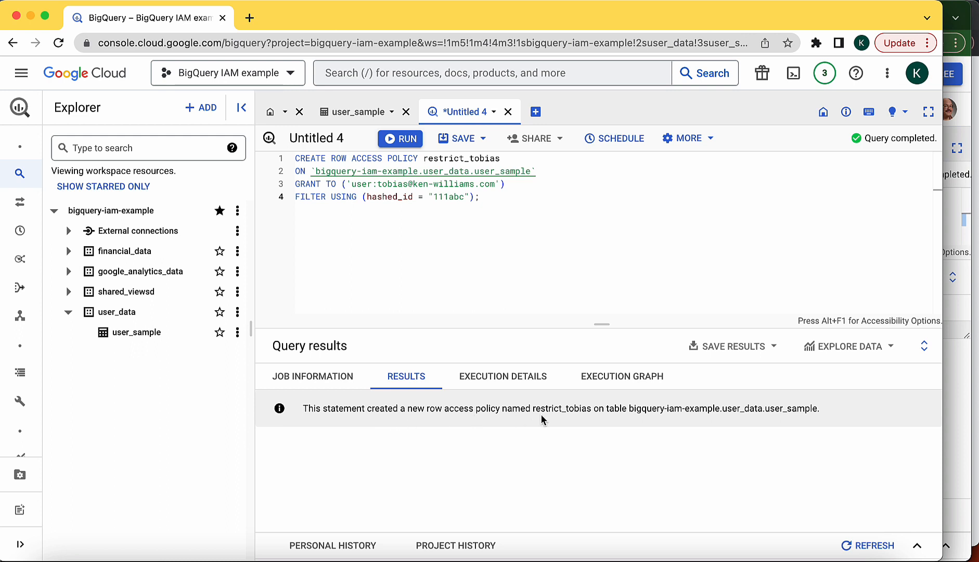
# Step: Check that restrict_tobias appears in user_sample's row access policies list
pyautogui.click(135, 333)
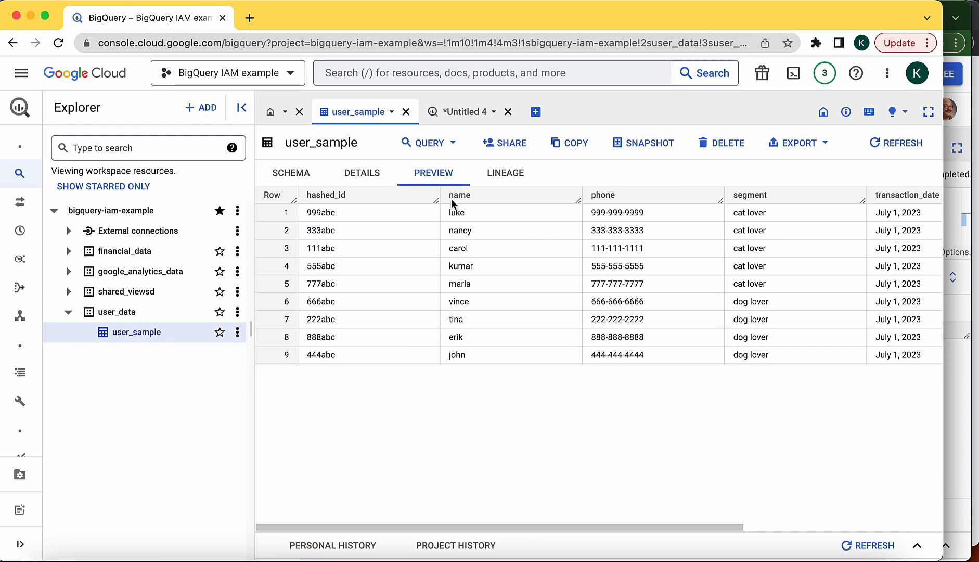
pyautogui.click(287, 174)
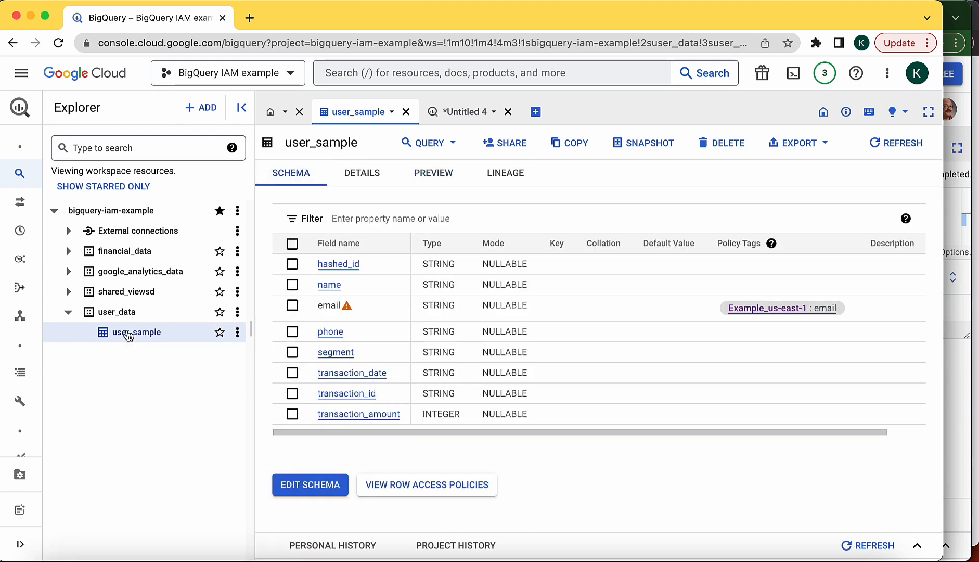
pyautogui.click(419, 489)
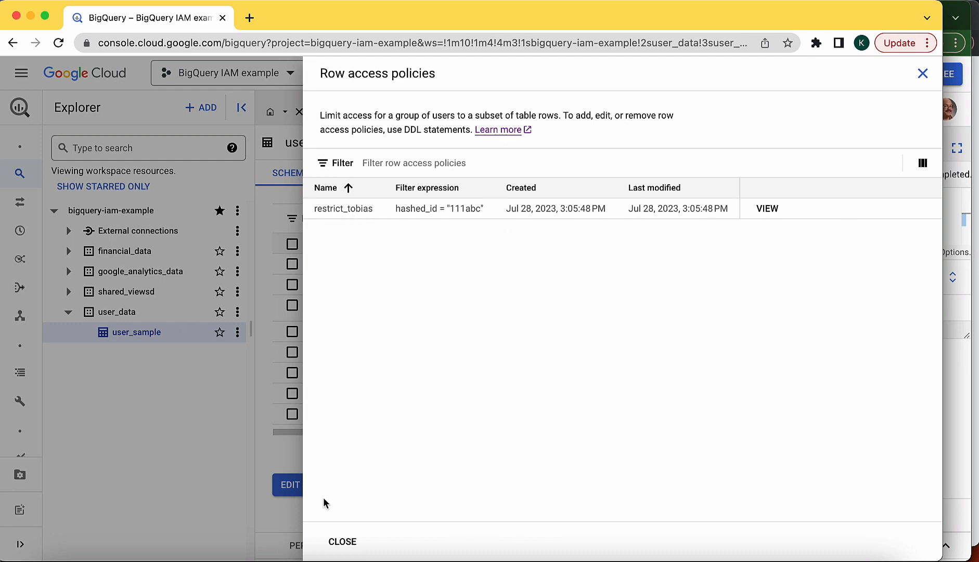
pyautogui.click(343, 542)
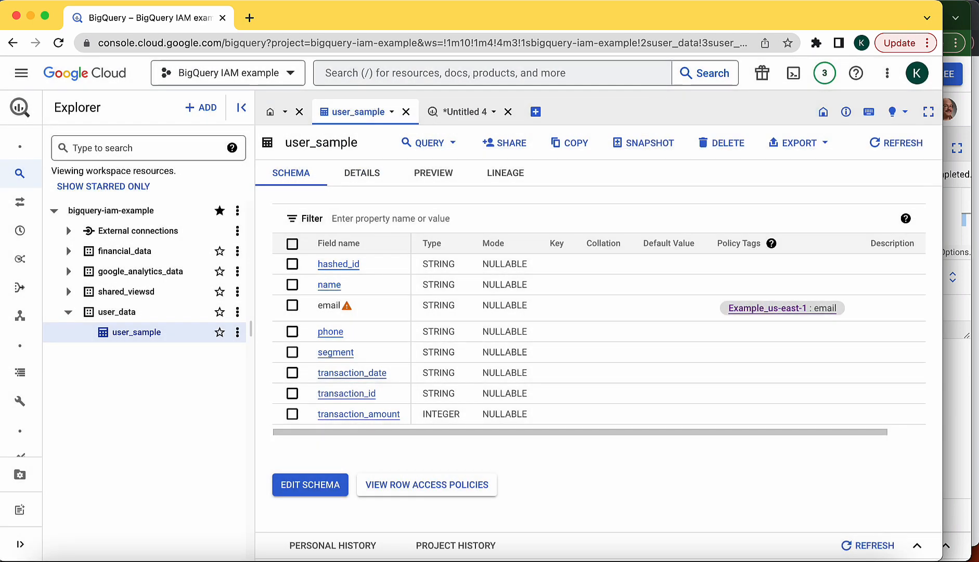
# Step: Rerun the hashed_id query from the second account's window
pyautogui.click(955, 14)
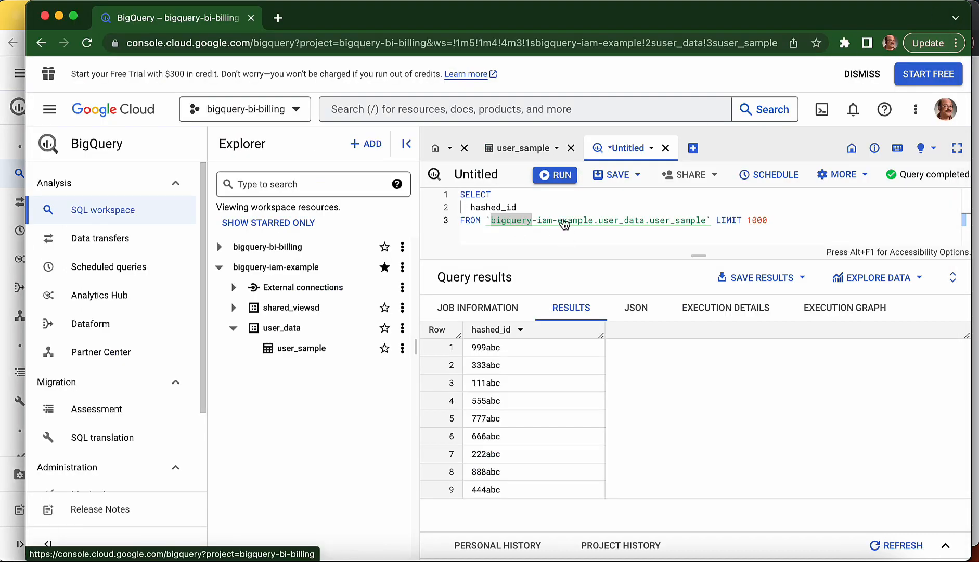
pyautogui.doubleClick(539, 207)
pyautogui.click(549, 177)
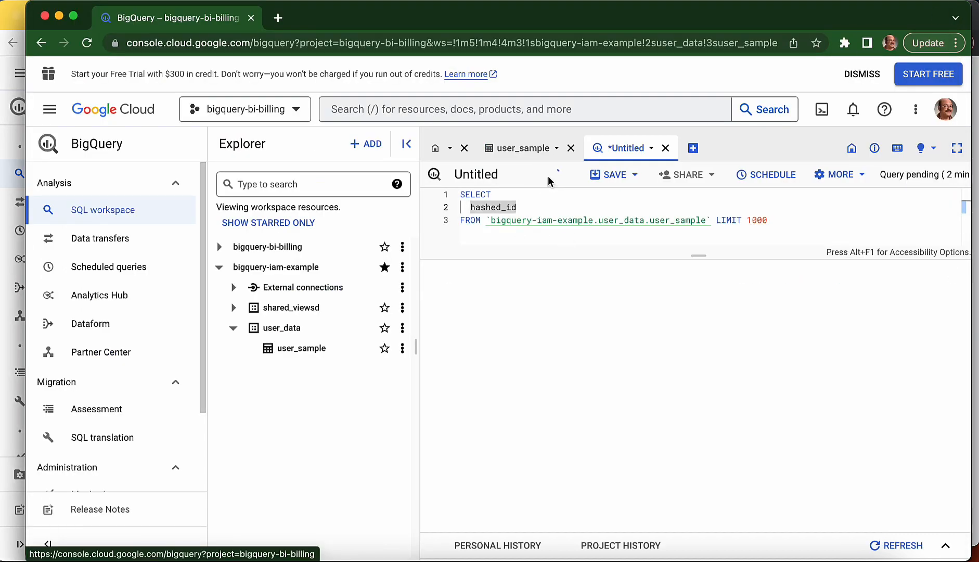